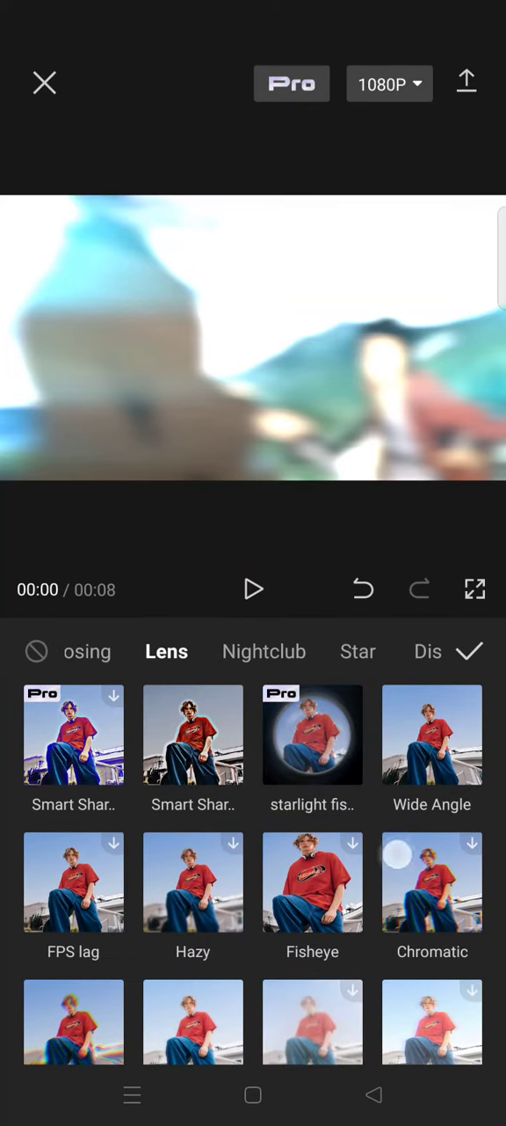
- Scroll the video effects panel up to reveal the Lens effects collection
drag(380, 826, 387, 563)
scroll(264, 792, down, 2)
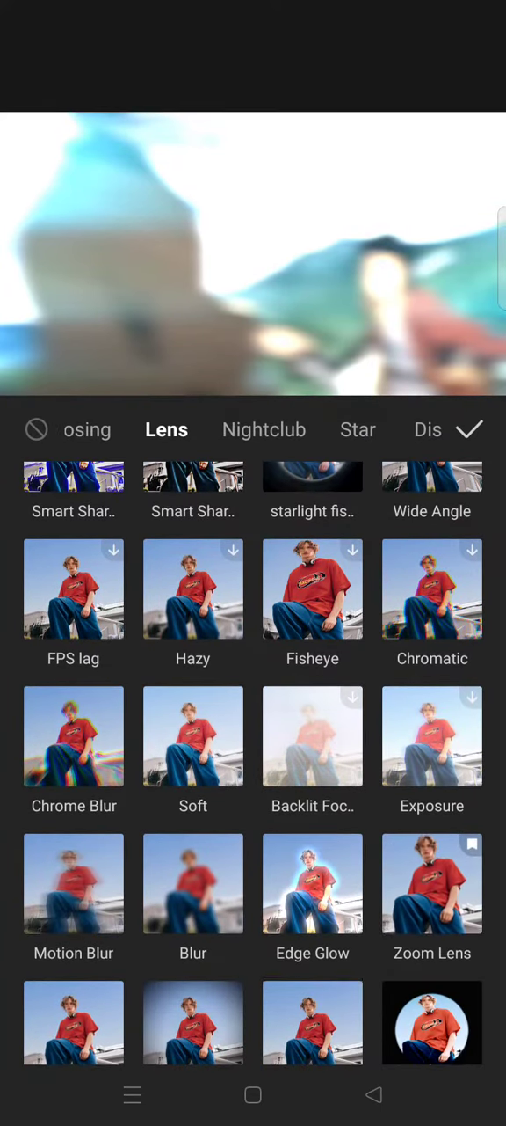
- Apply the Edge Glow lens effect over the main anime video
click(312, 883)
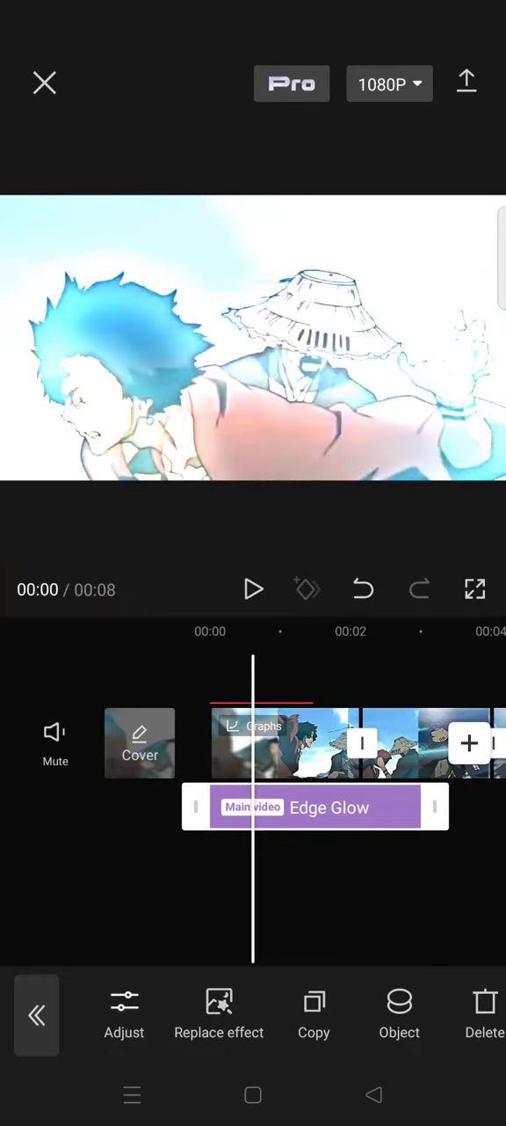
- Trim the Edge Glow effect's right edge to end with the first clip, about two seconds
drag(440, 808, 391, 835)
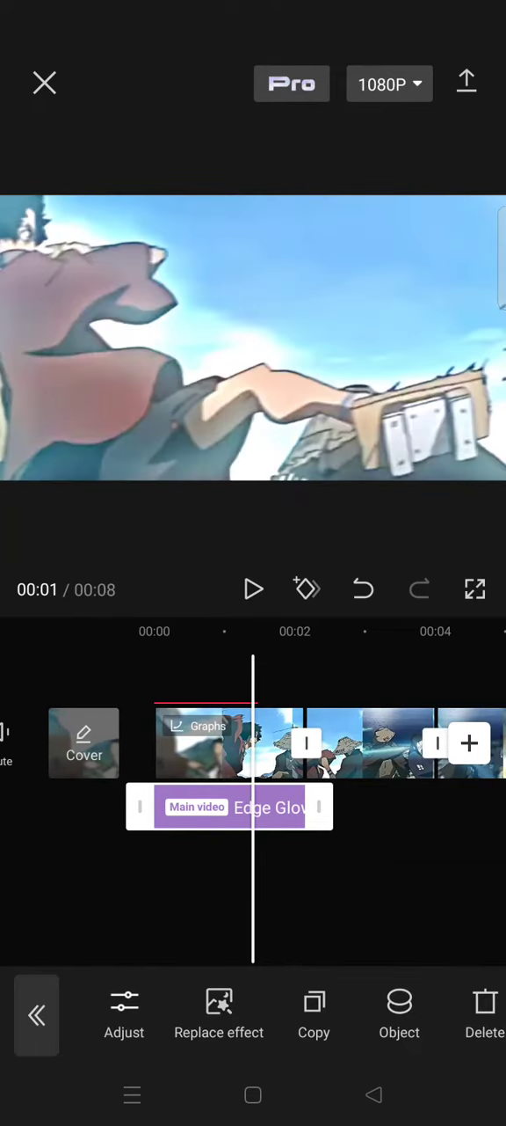
mouse_move(322, 807)
mouse_down()
mouse_move(339, 822)
mouse_move(269, 831)
mouse_up()
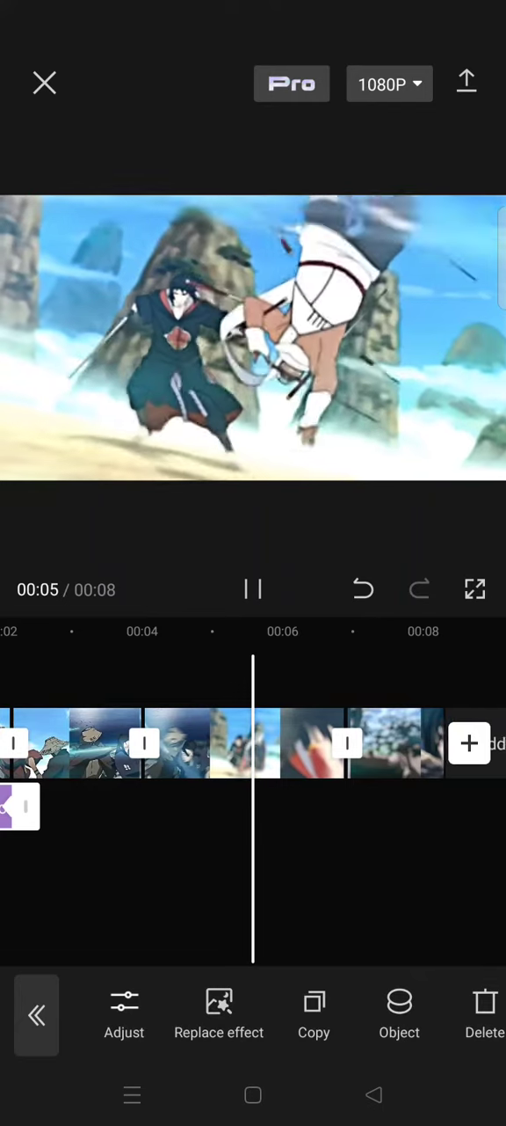
- Drag the timeline back toward 00:00 to stop the preview
drag(132, 851, 457, 851)
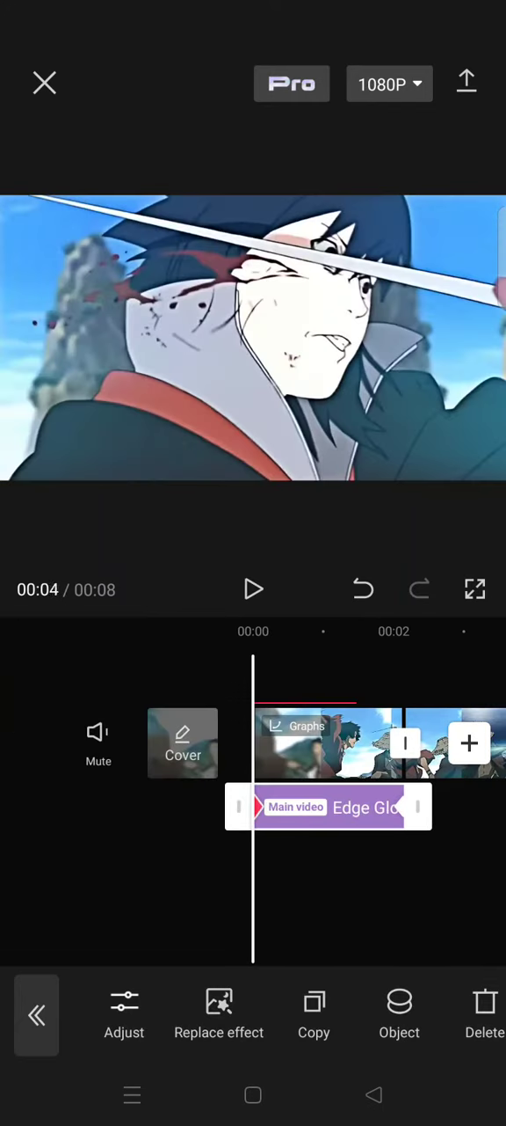